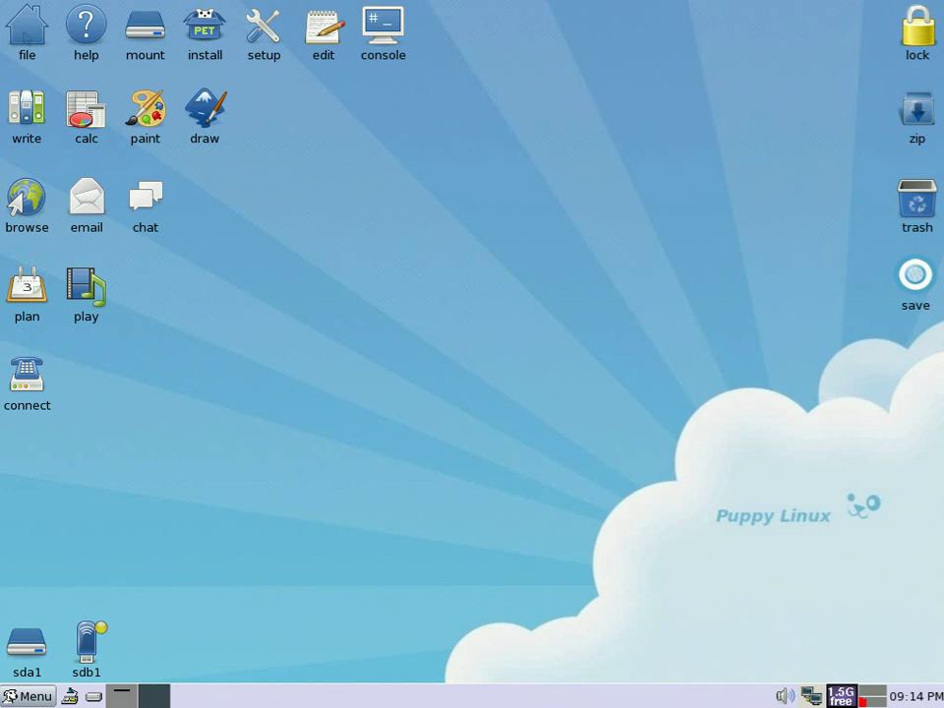
Step: Open the home folder, then my-documents, which holds skype_static-2.1.0.47.pet
click(24, 30)
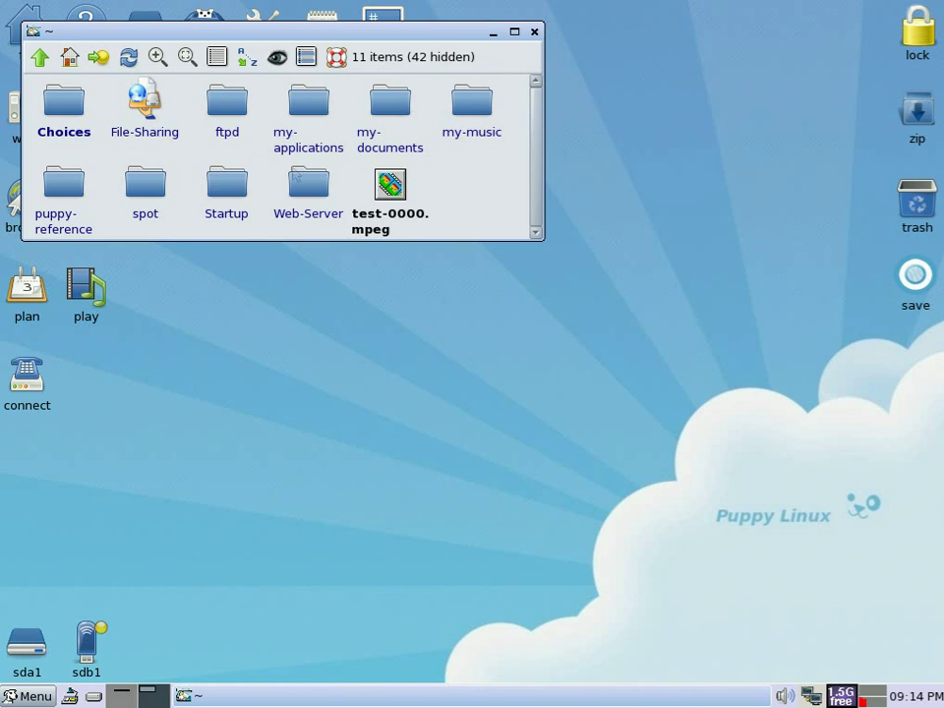
click(383, 110)
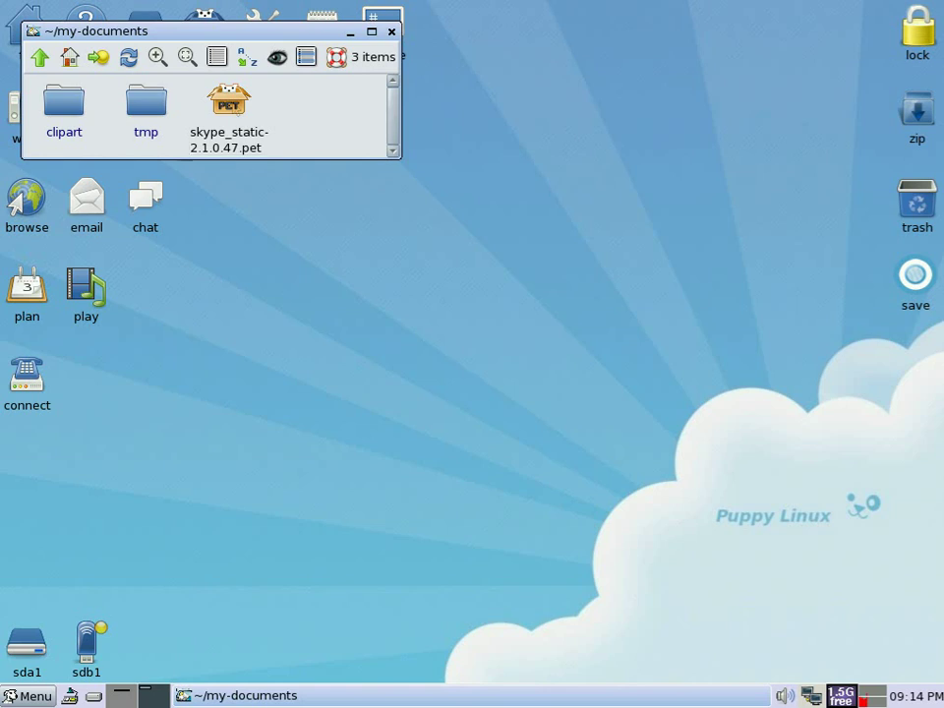
Step: Install skype_static-2.1.0.47.pet with Puppy Package Manager and dismiss the success notice
click(233, 104)
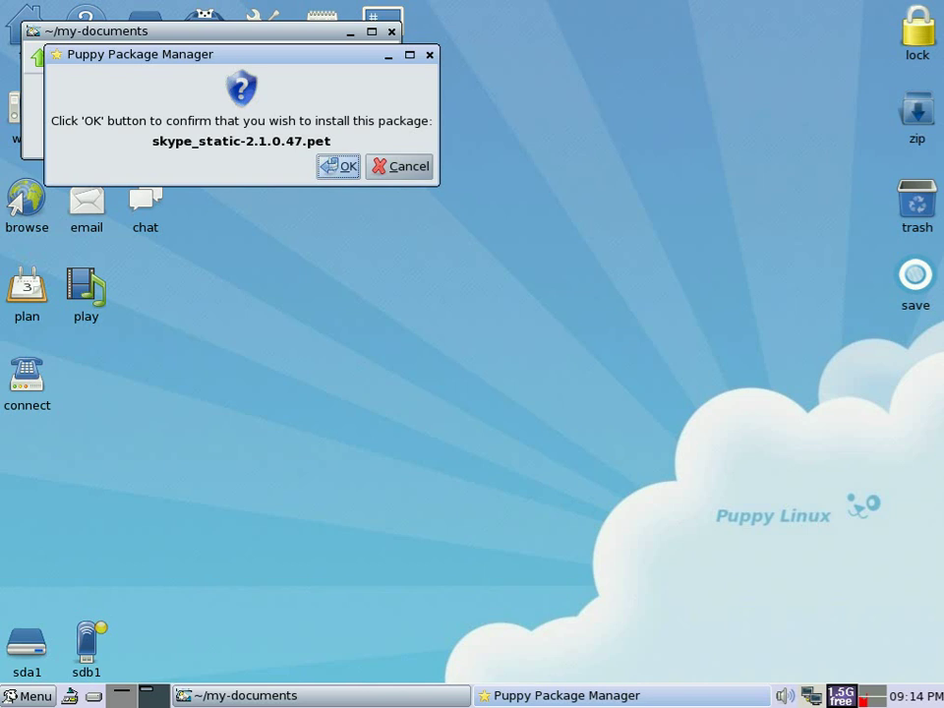
click(344, 169)
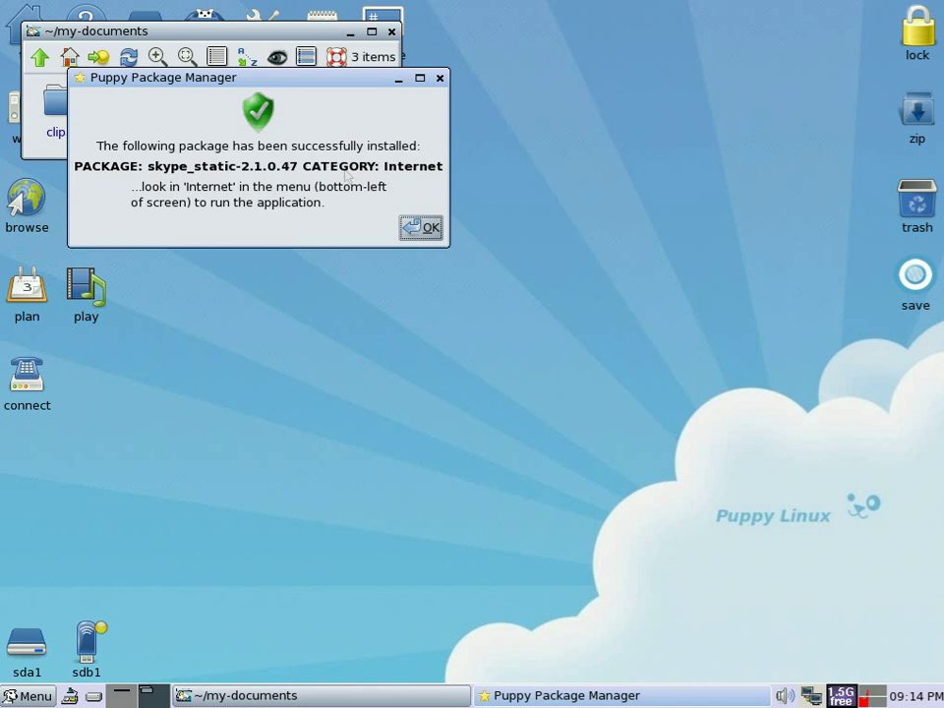
click(413, 234)
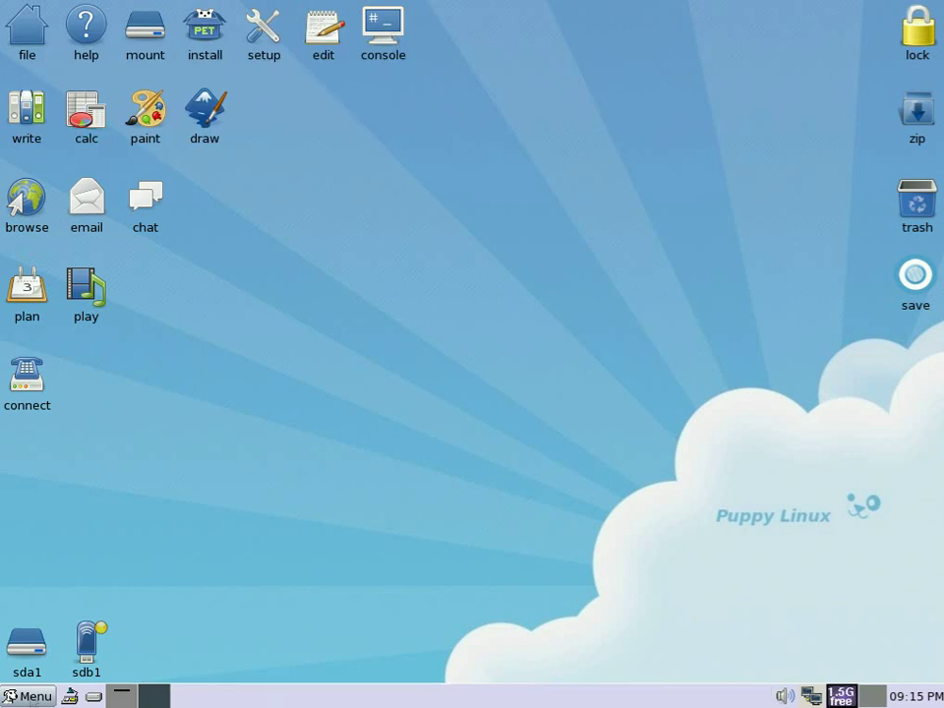
Step: Launch Skype Internet Telephony from the Internet menu and accept its licence agreement
click(32, 697)
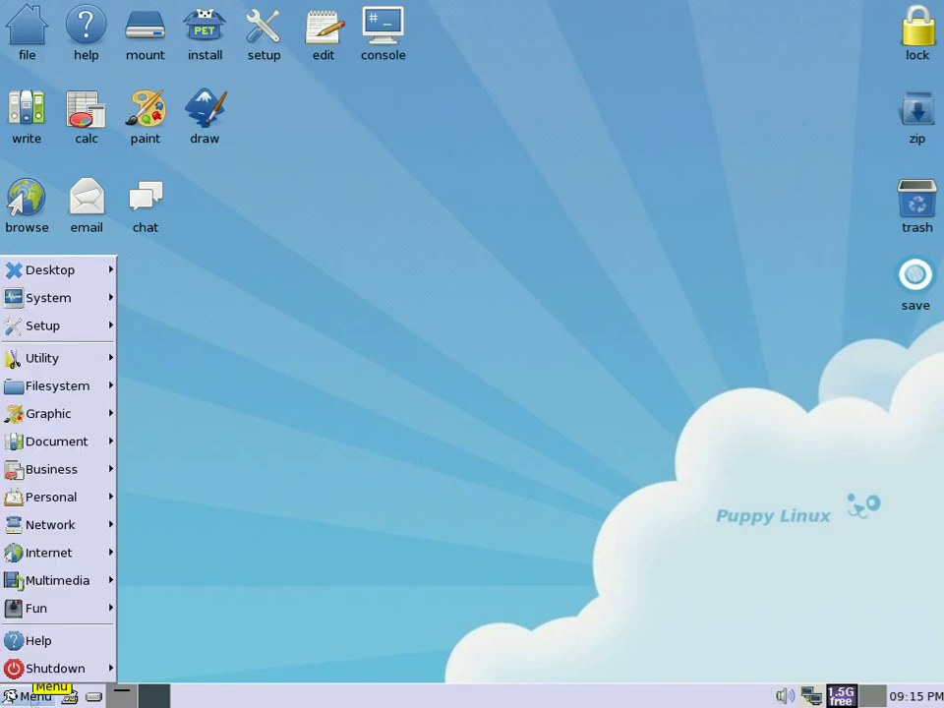
mouse_move(99, 553)
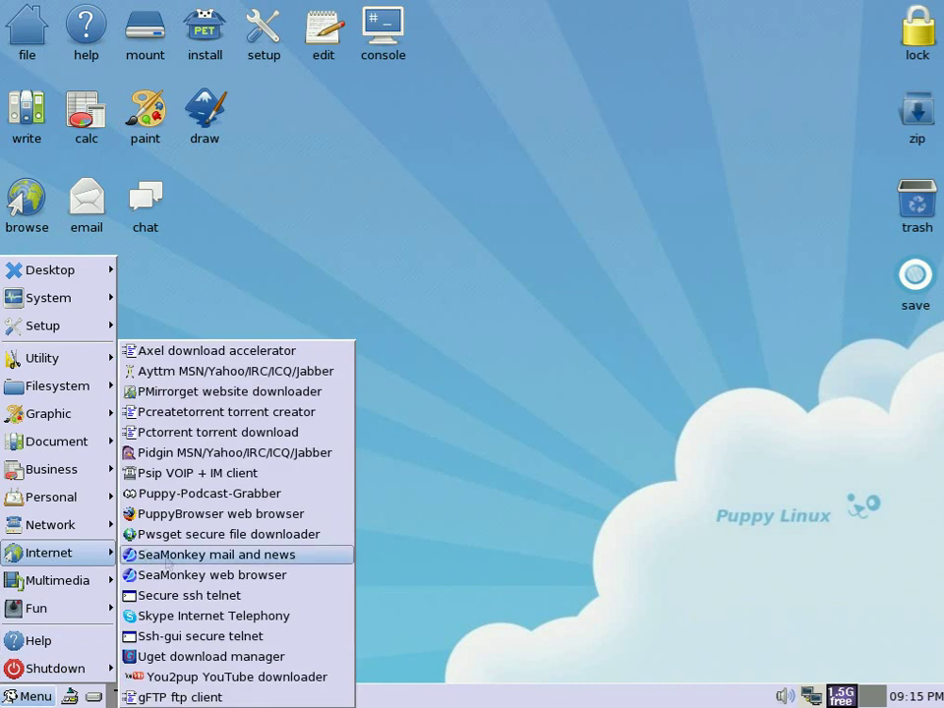
click(180, 620)
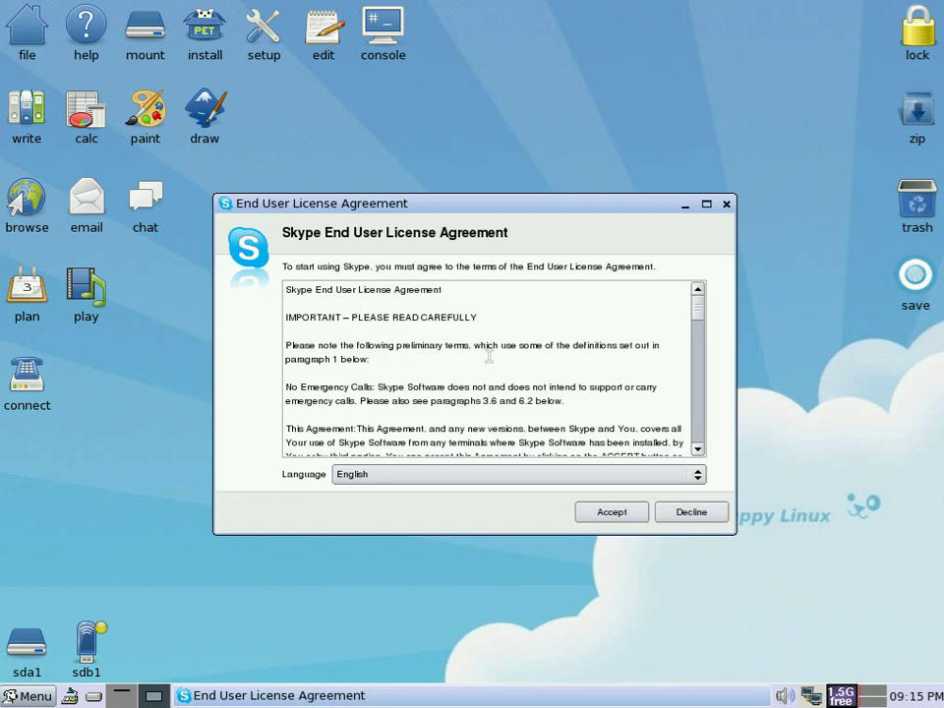
scroll(590, 336, down, 5)
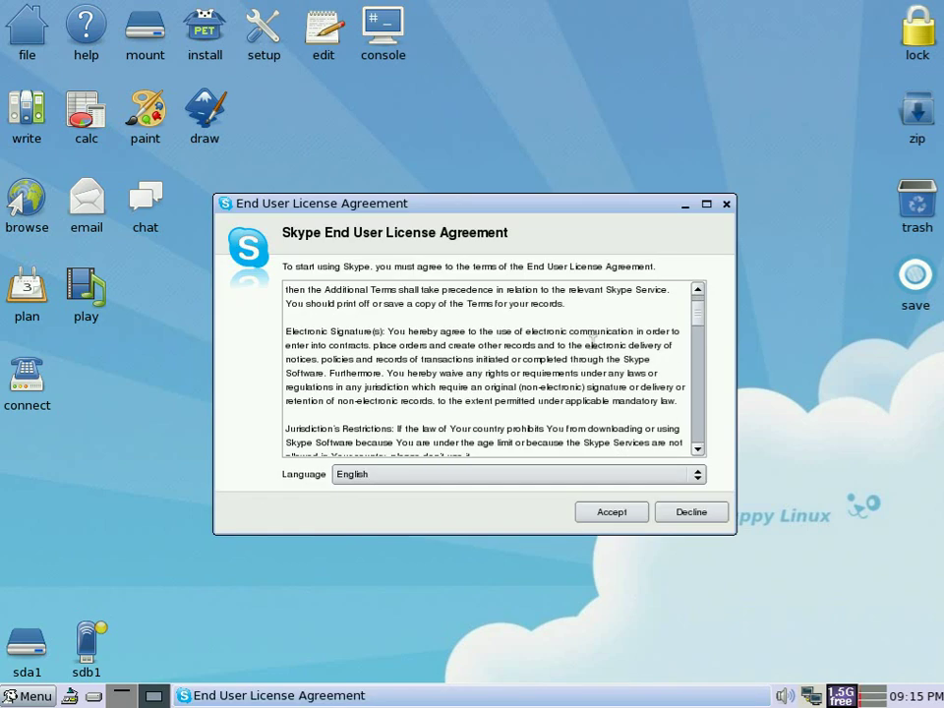
click(612, 512)
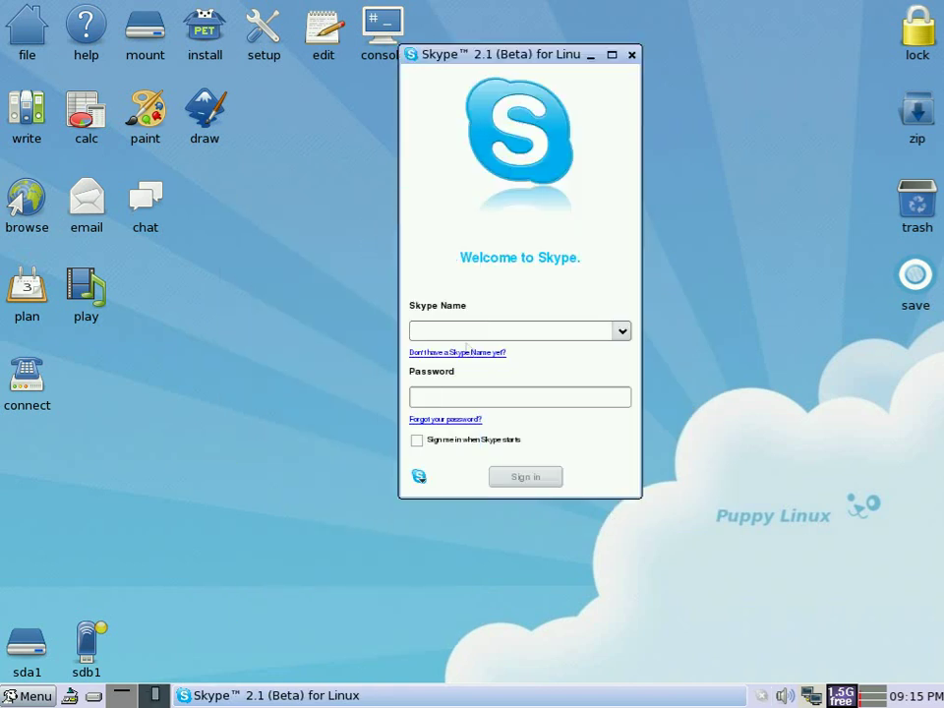
Step: Sign in with the account's Skype Name and password
text(sneekylinux)
click(462, 397)
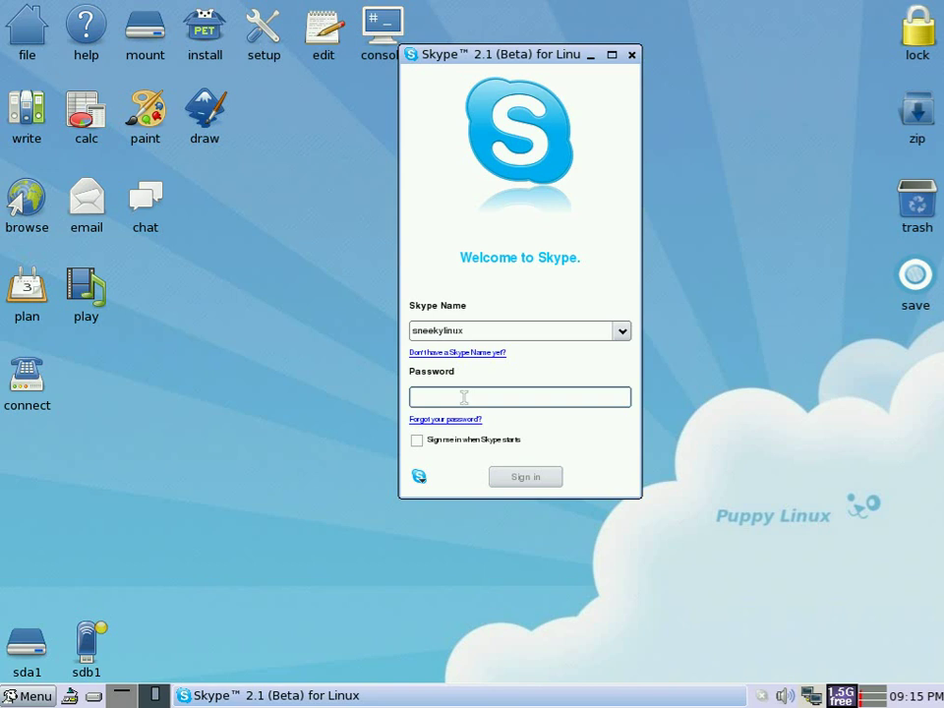
text(*****)
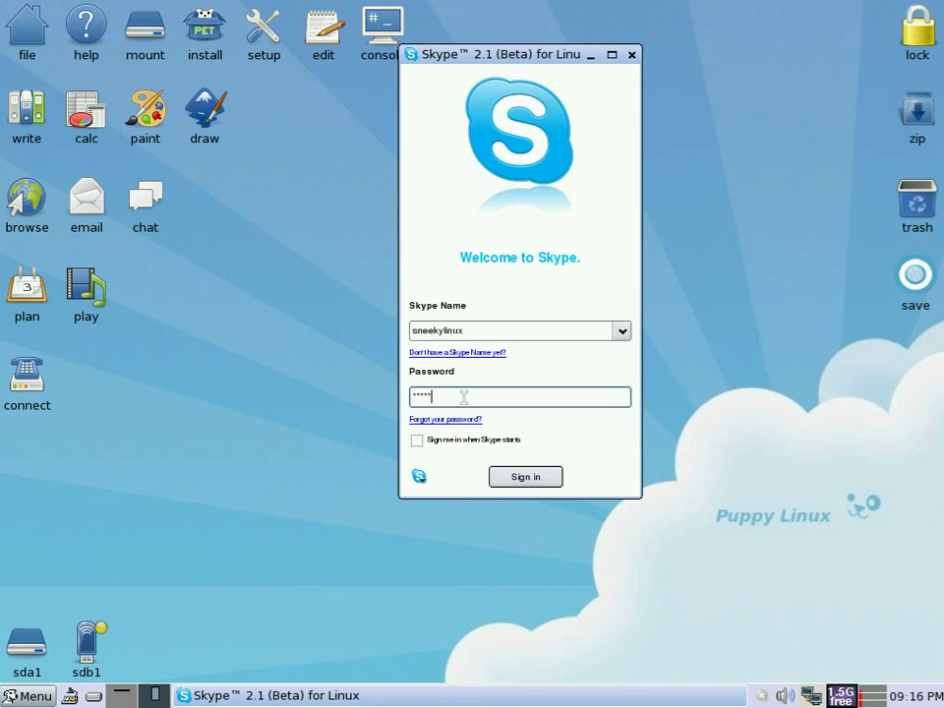
text(*****)
click(517, 484)
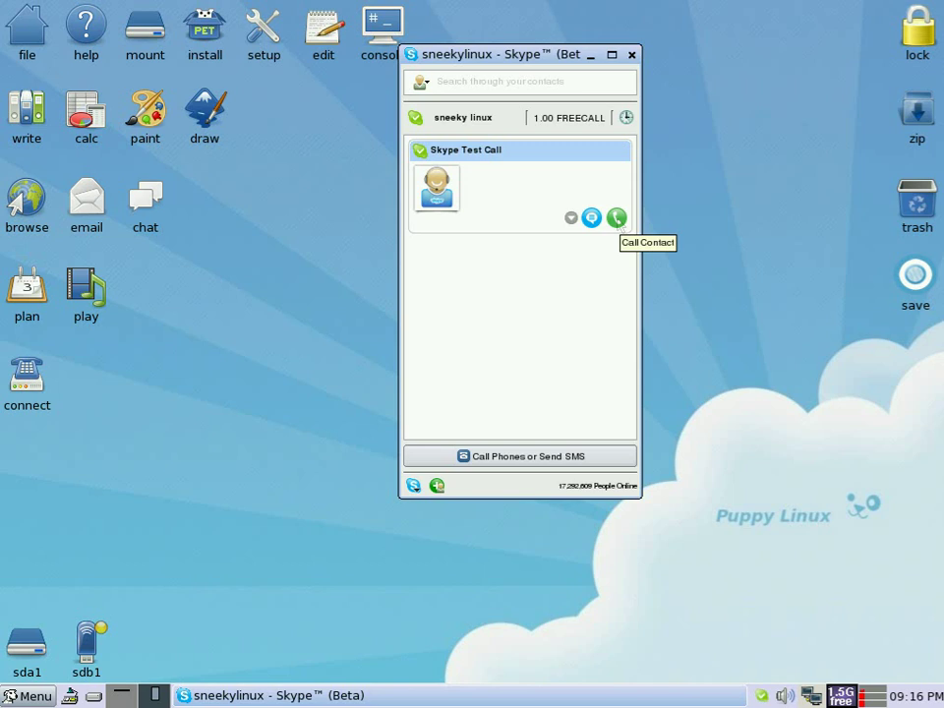
Step: Call the Skype Test Call contact, then hang up the call
click(617, 218)
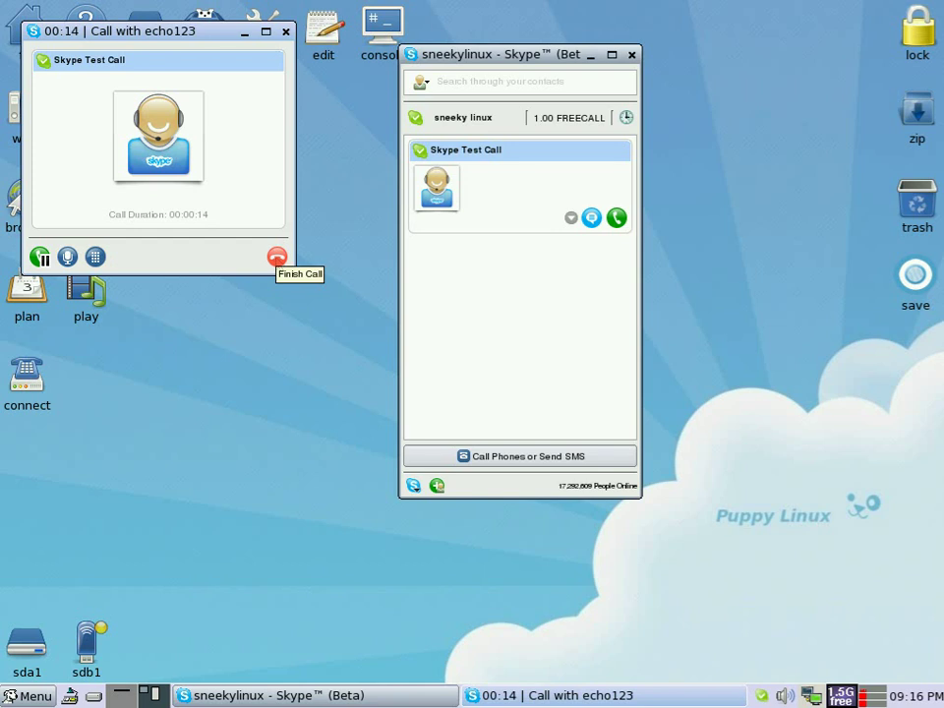
click(278, 258)
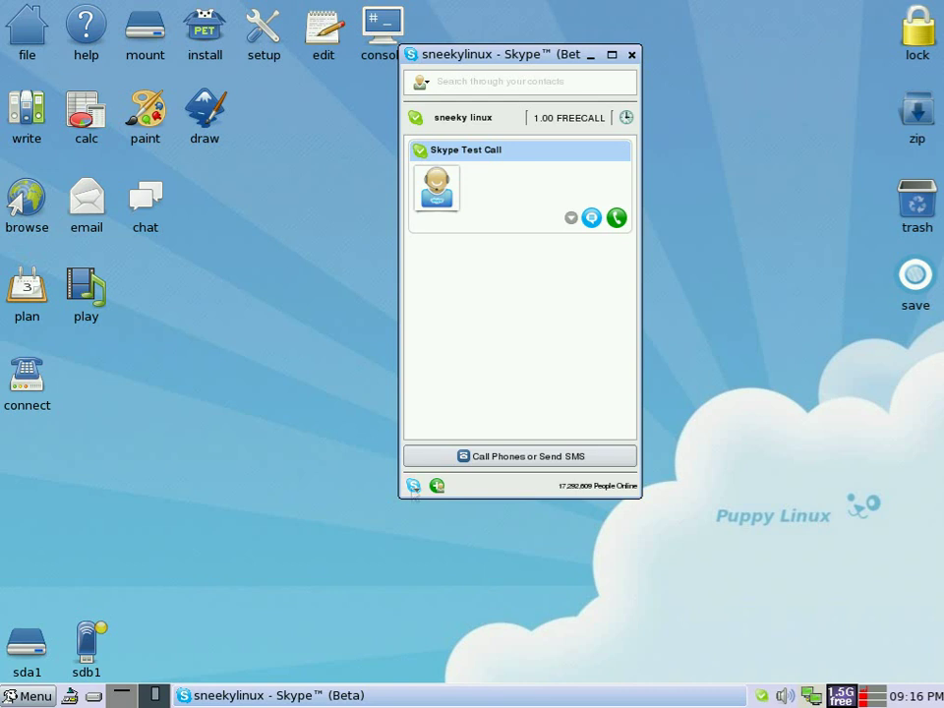
Step: Open Skype Options and look through the privacy, notification, chat and SMS settings
click(413, 485)
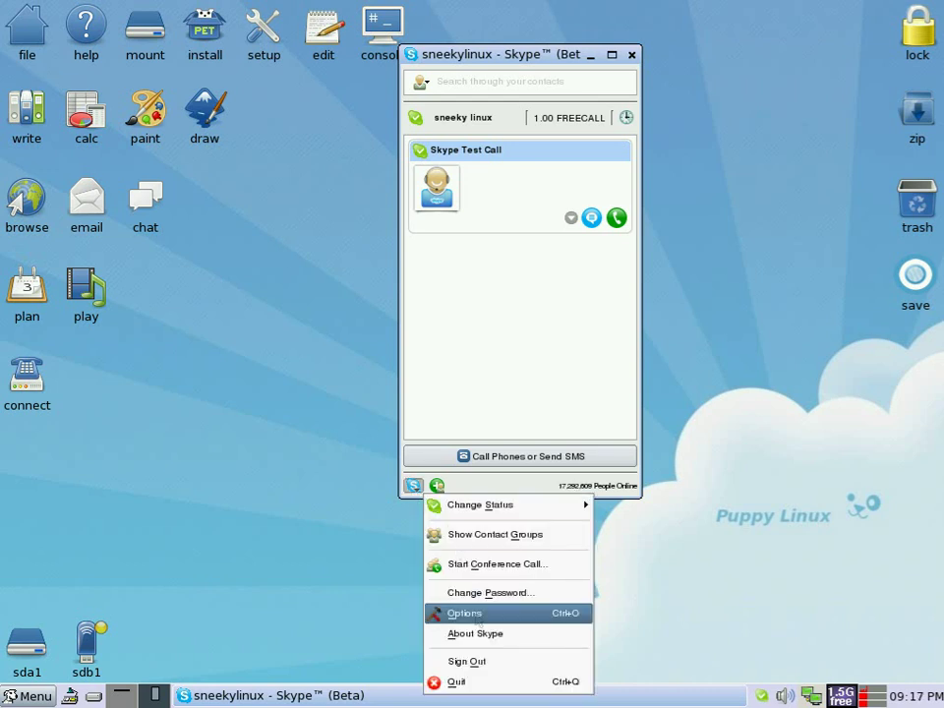
click(465, 614)
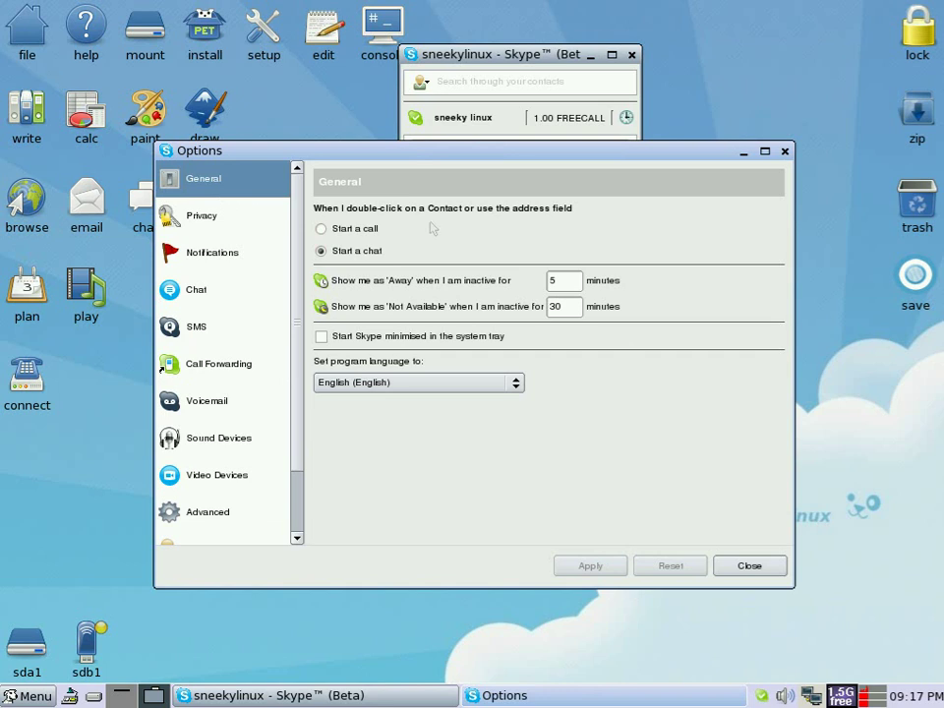
click(200, 219)
click(203, 254)
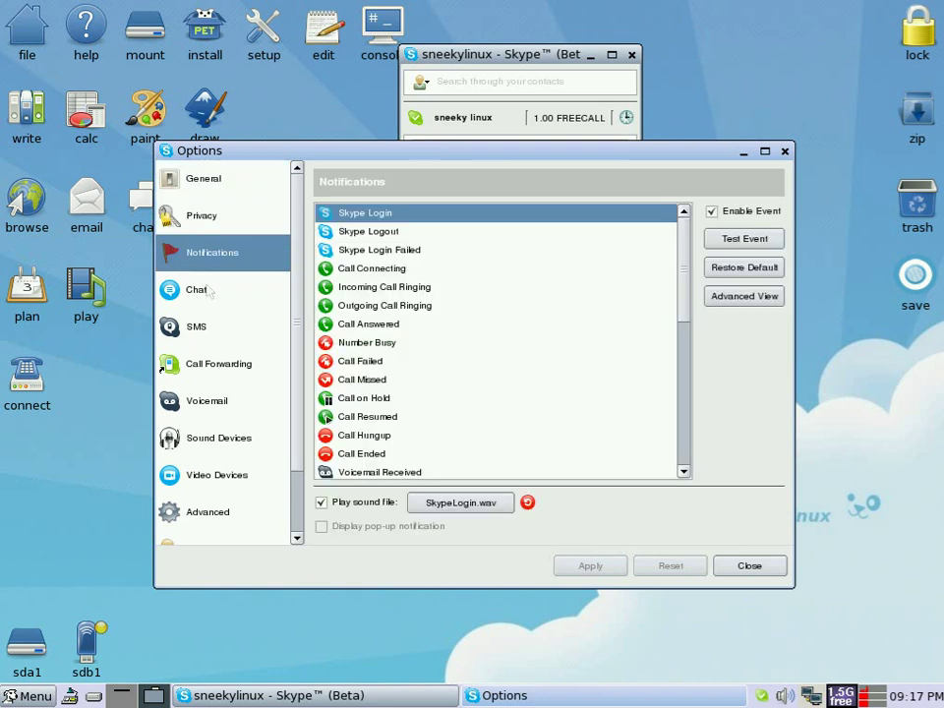
click(207, 291)
click(210, 317)
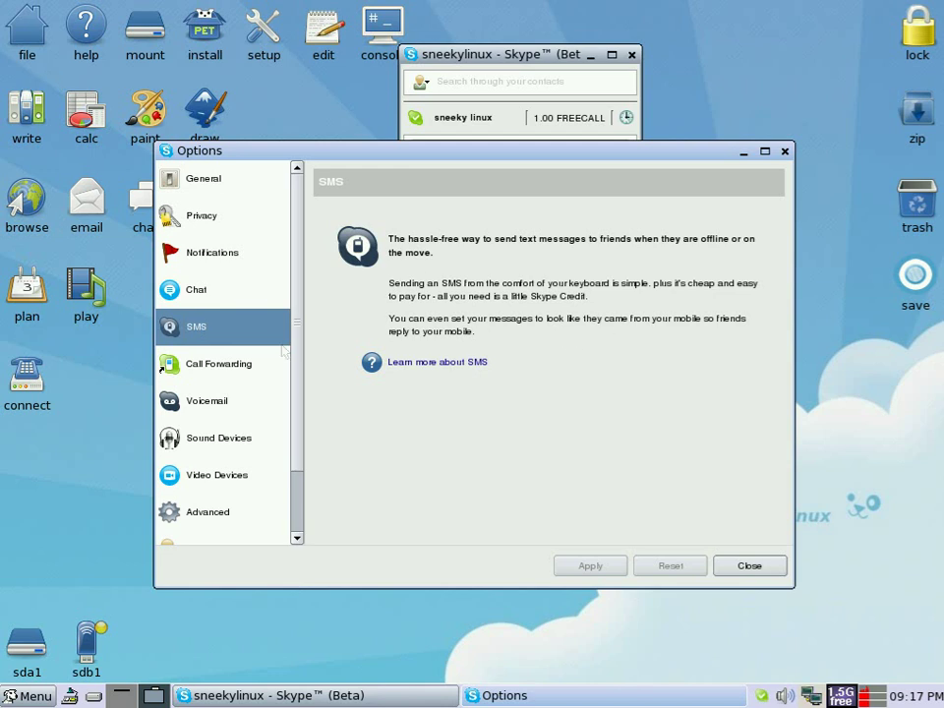
Step: Review call forwarding, voicemail, sound device and video device settings, then close Options
click(224, 365)
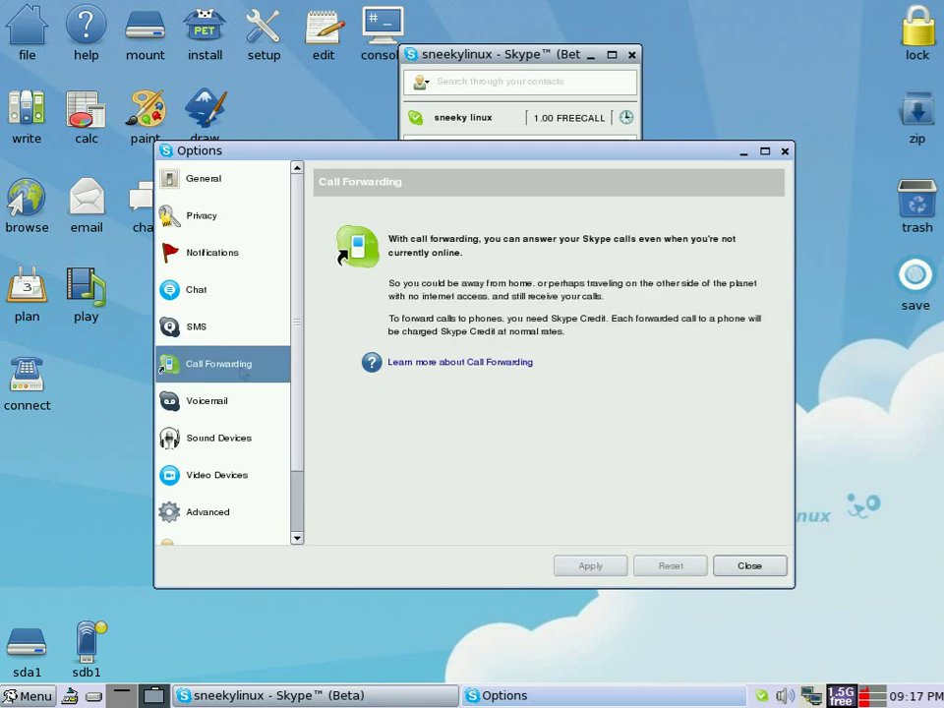
click(212, 402)
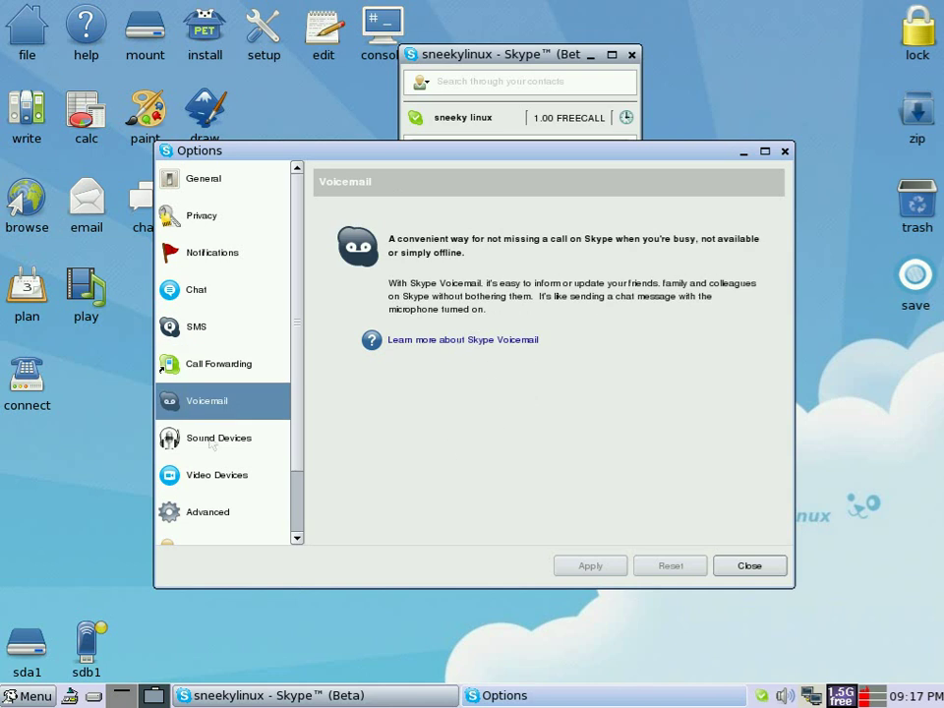
click(212, 443)
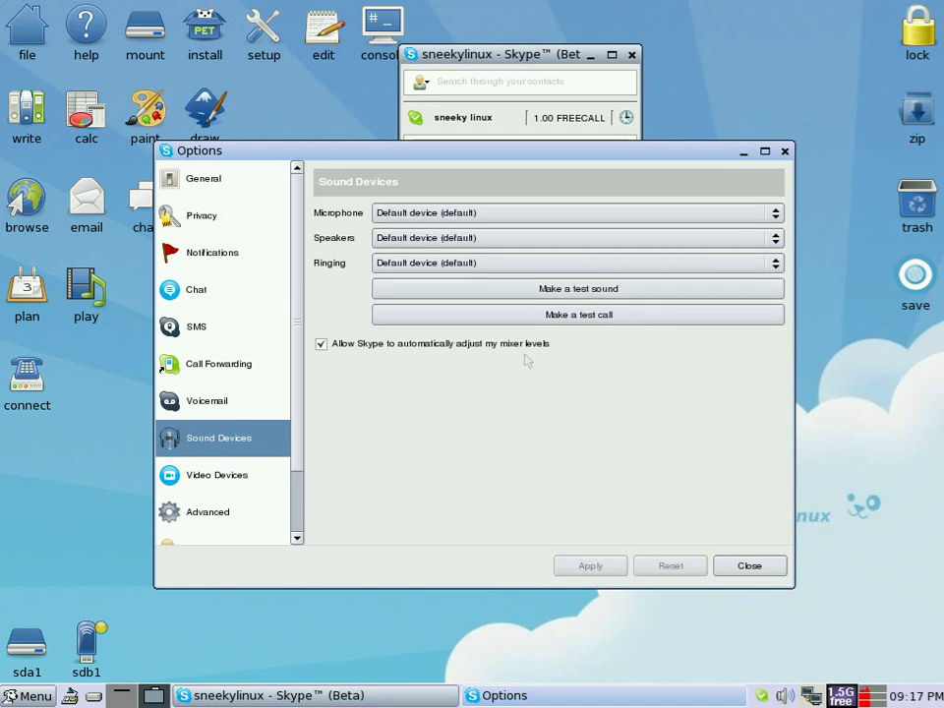
click(229, 481)
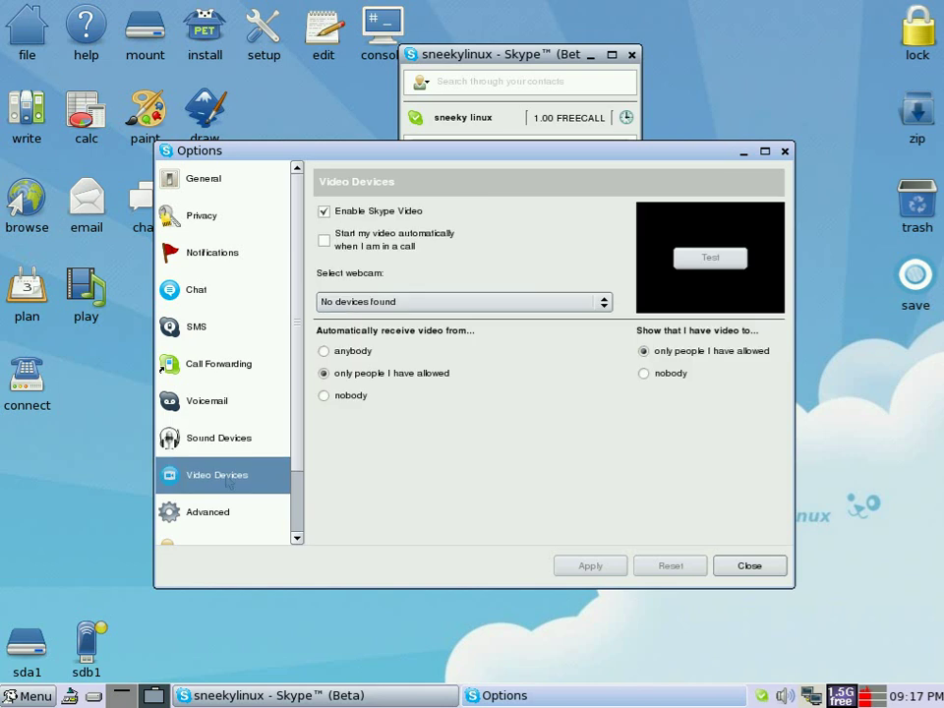
scroll(236, 440, down, 2)
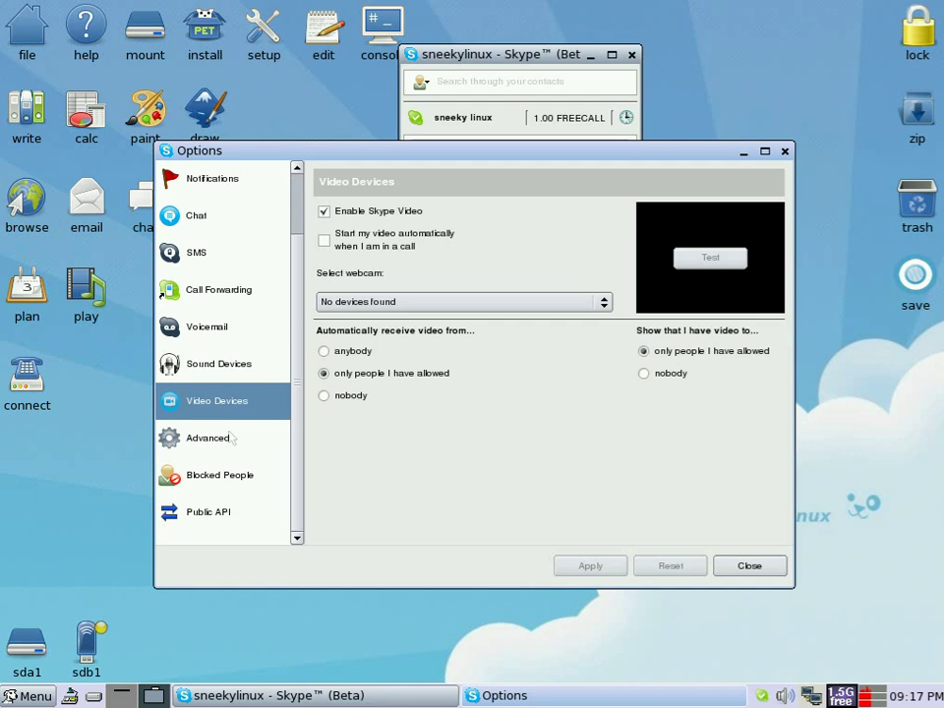
click(748, 566)
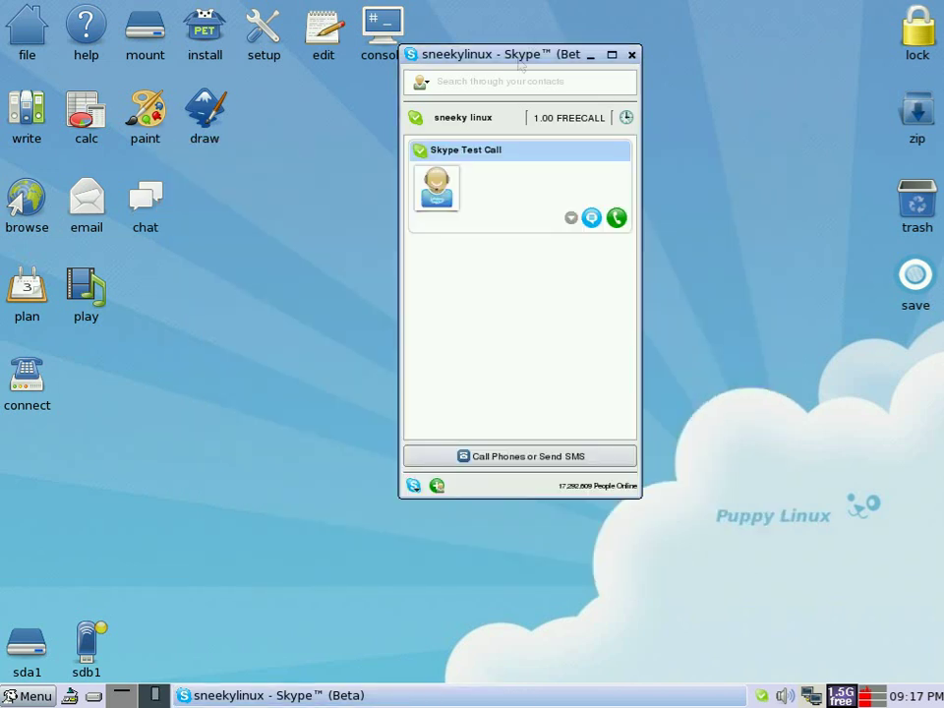
Step: Move the Skype contact list to the upper right and close it, leaving Skype in the tray
drag(423, 54, 617, 30)
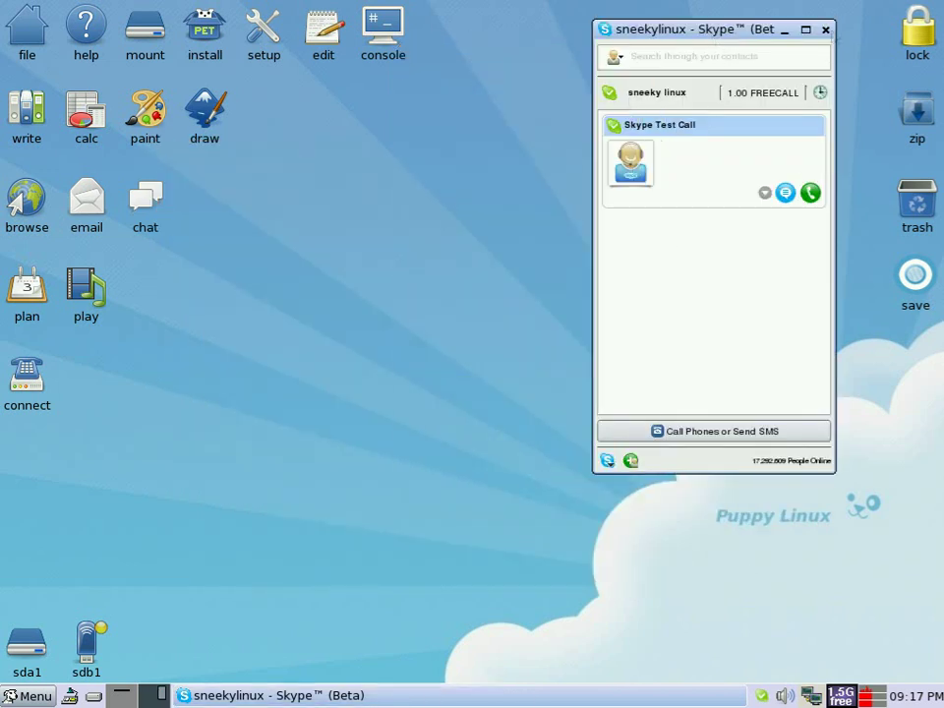
click(826, 29)
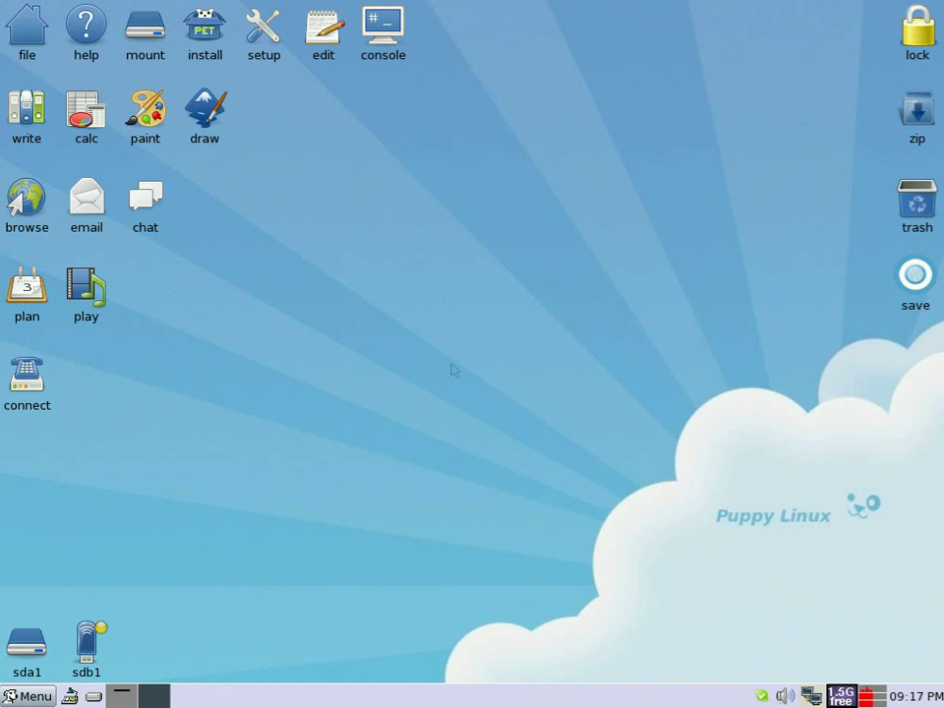
click(40, 696)
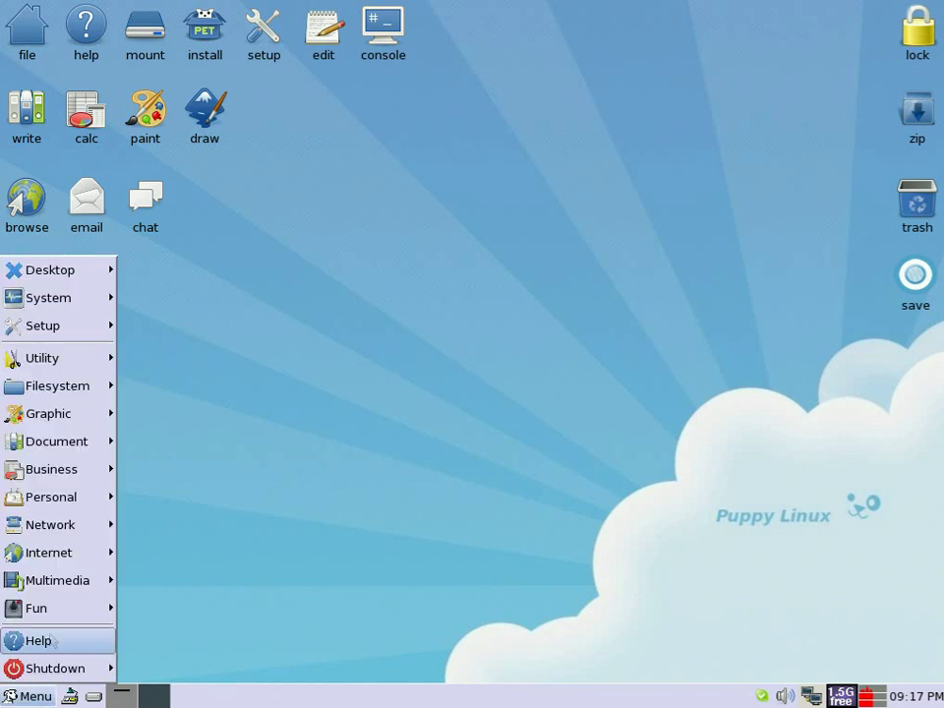
mouse_move(57, 580)
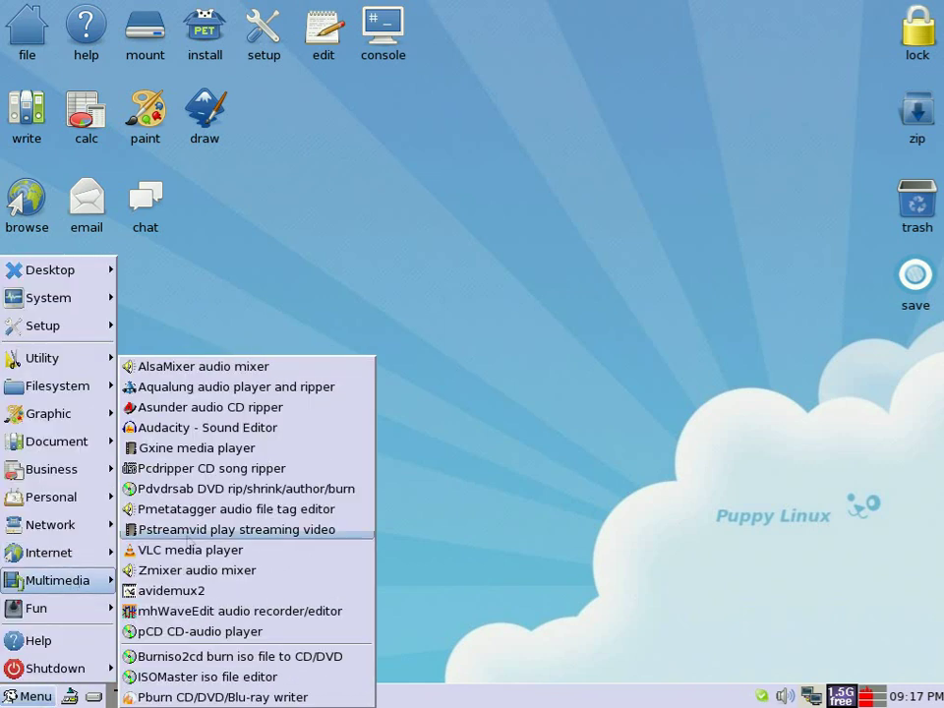
click(236, 366)
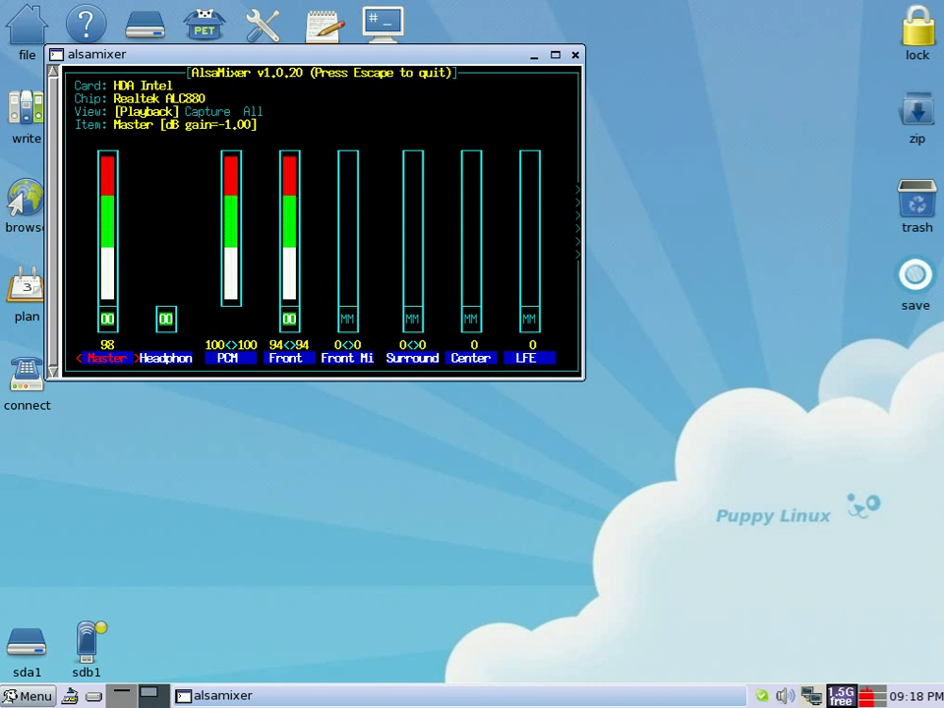
key(Right)
key(Right)
key(Right)
key(Right)
key(Right)
key(Right)
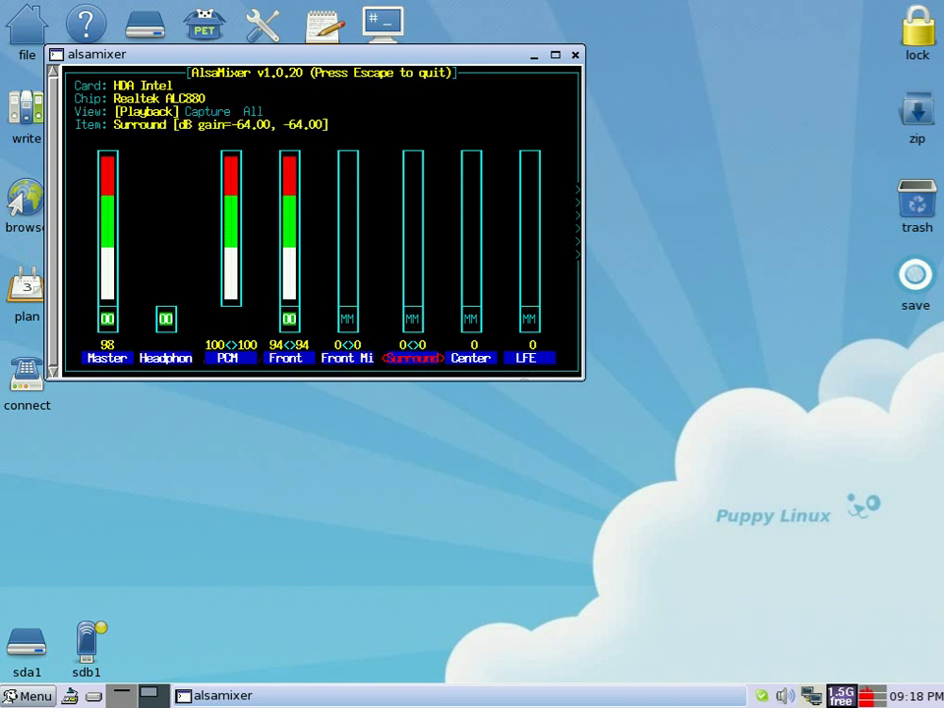
key(Right)
key(Right)
key(Right)
key(Right)
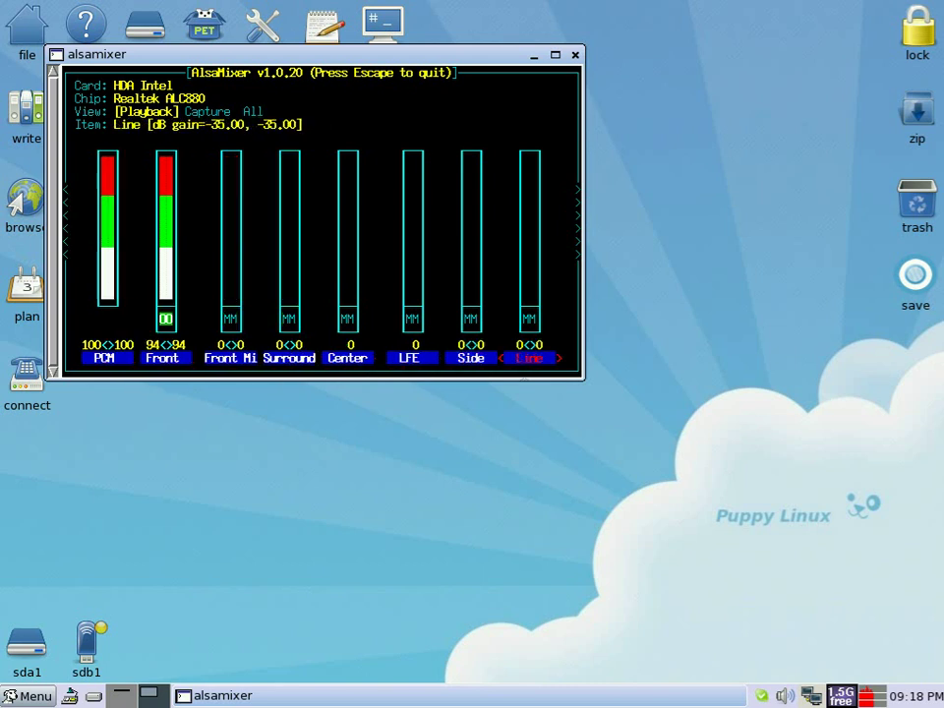
key(Right)
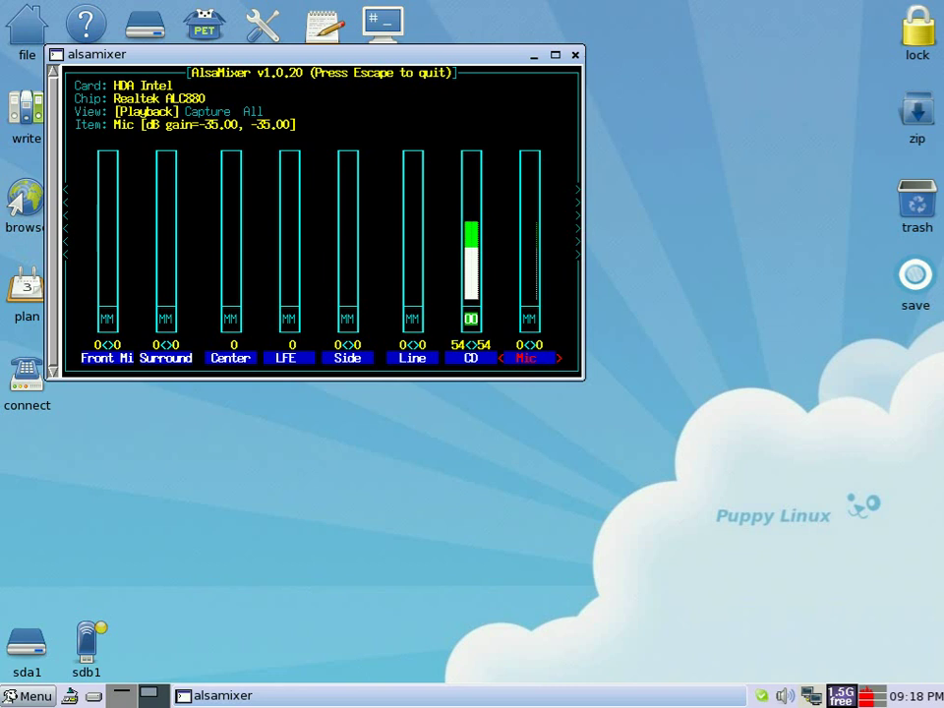
key(Right)
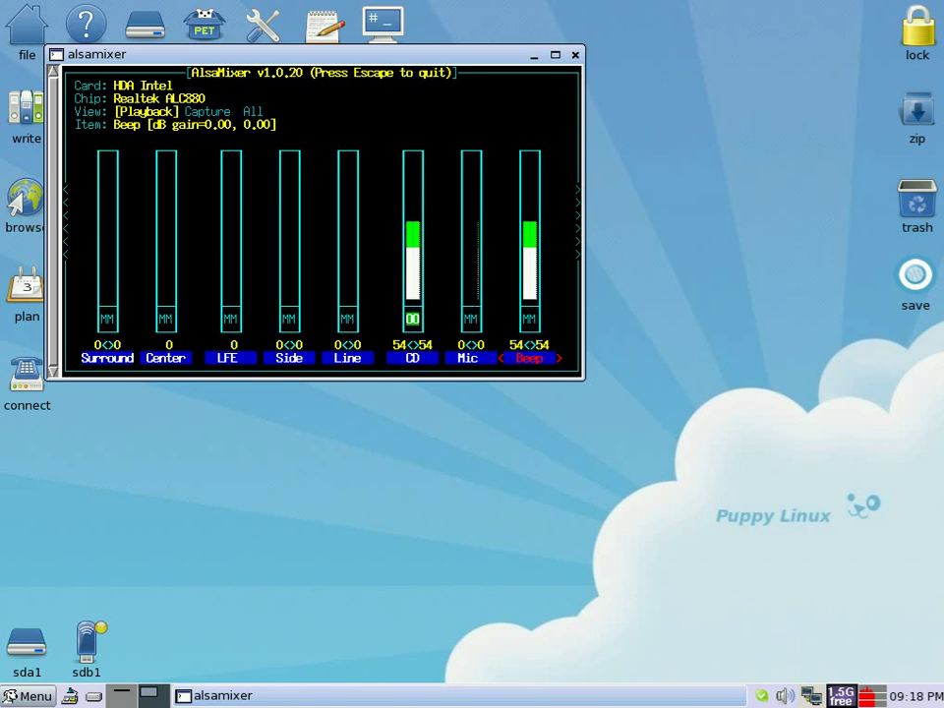
key(Right)
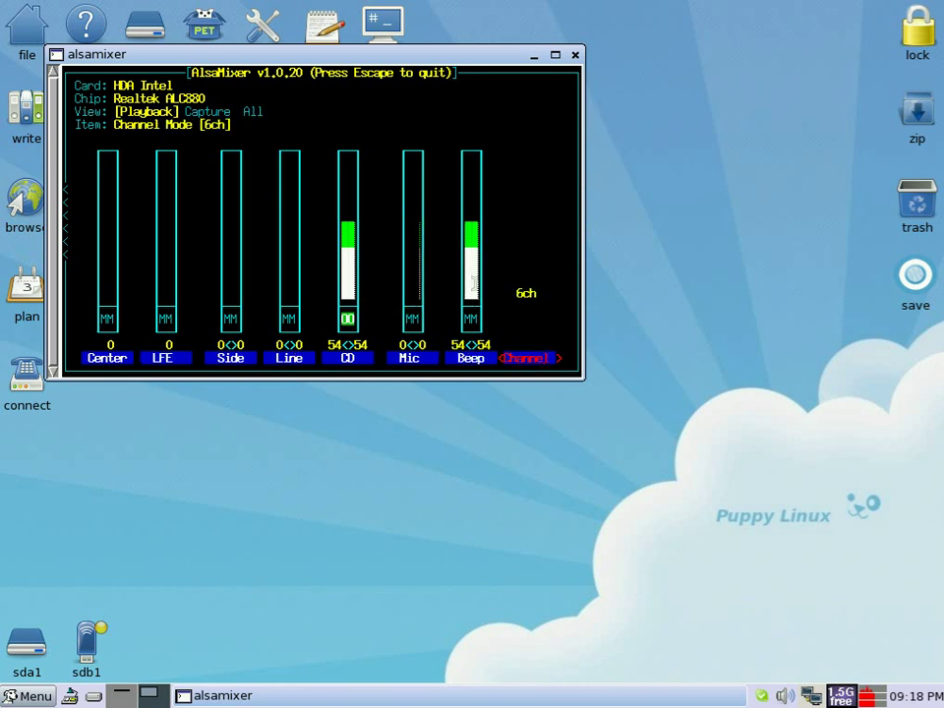
key(Escape)
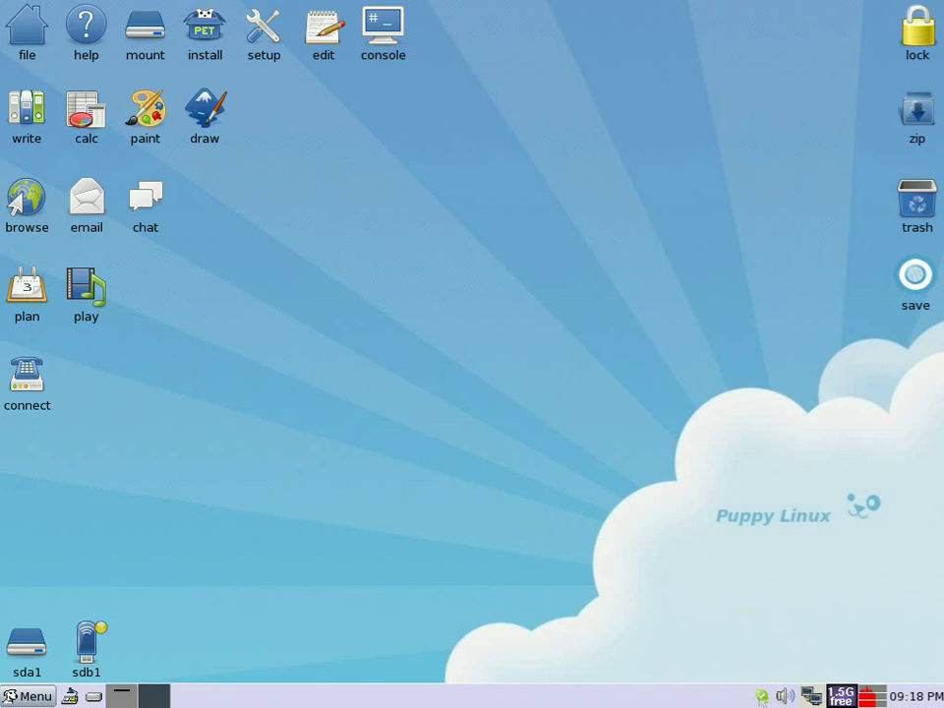